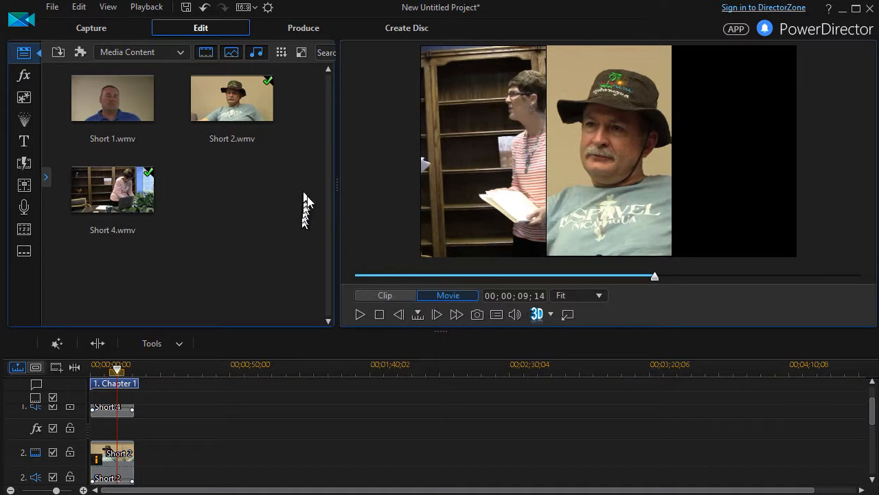
- Add Short 1.wmv at the start of video track 3 and open its Crop & Zoom power tool for editing
drag(873, 419, 875, 444)
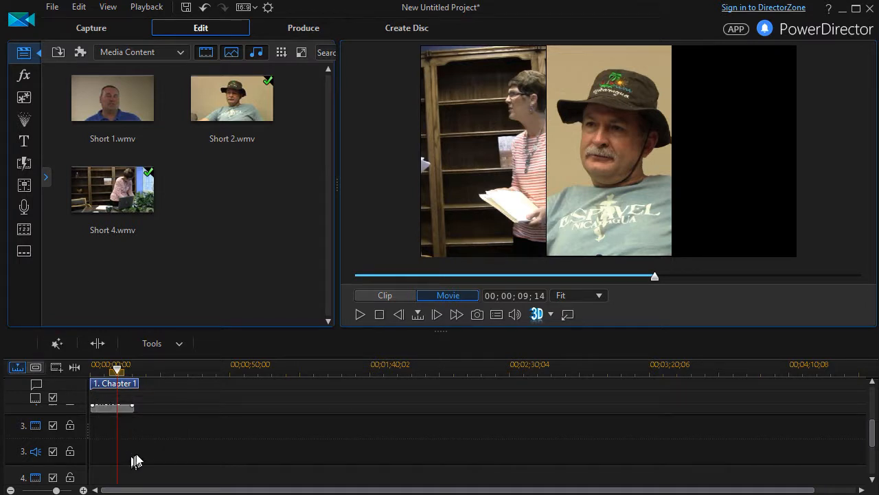
drag(103, 103, 70, 462)
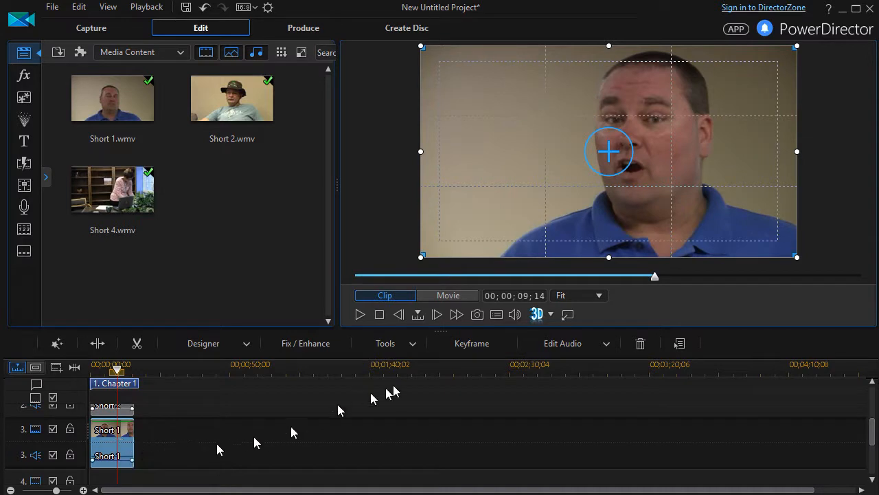
click(411, 345)
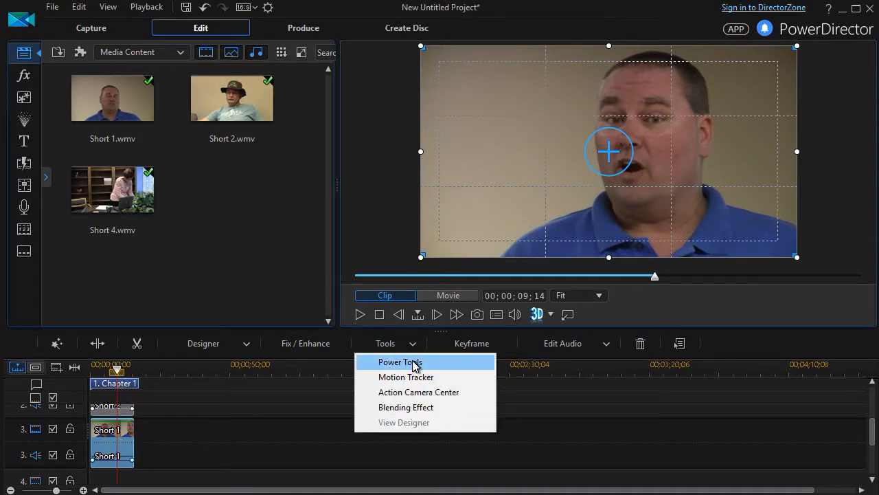
click(414, 364)
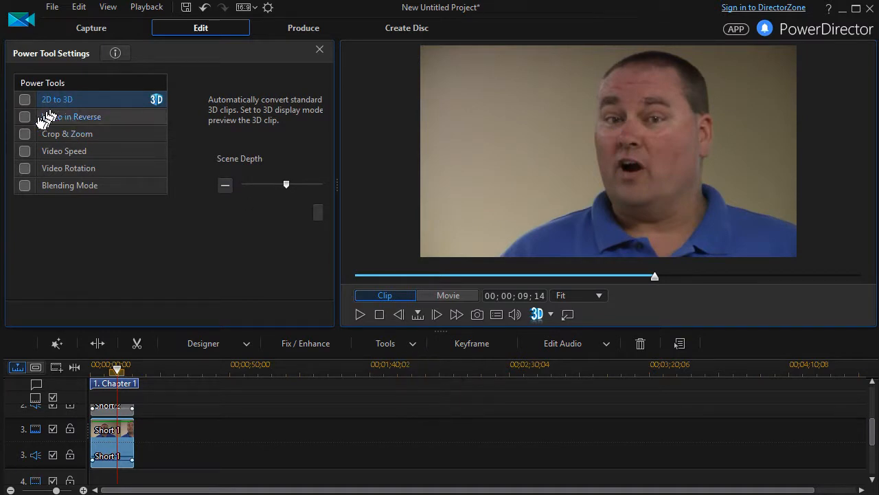
click(25, 134)
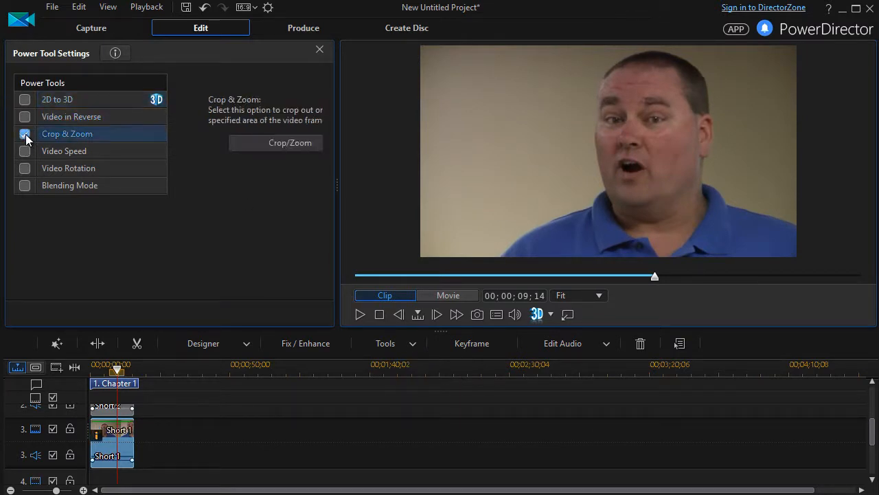
click(270, 146)
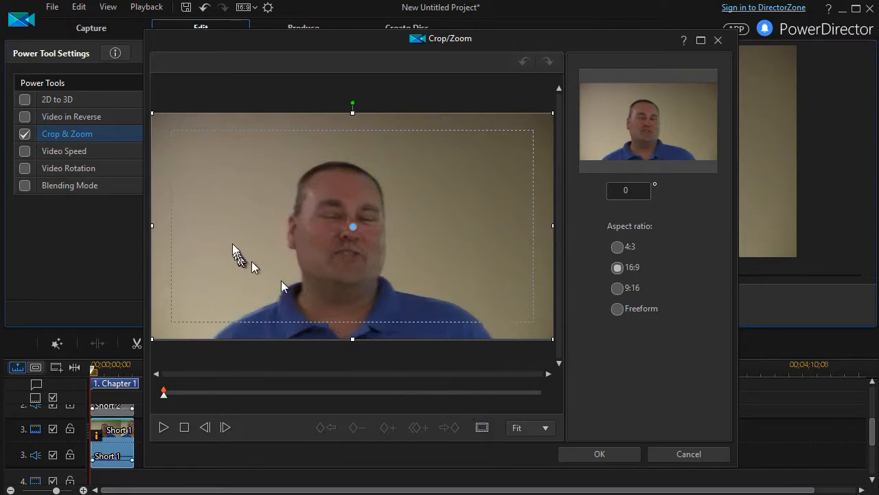
- Crop Short 1 with a Freeform aspect ratio to the middle column of a 3 x 3 grid at full height
click(483, 428)
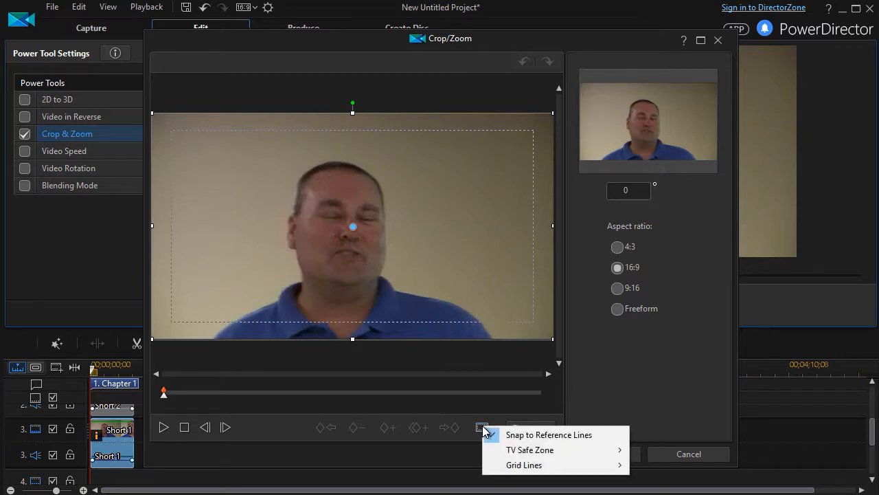
mouse_move(509, 452)
mouse_move(518, 467)
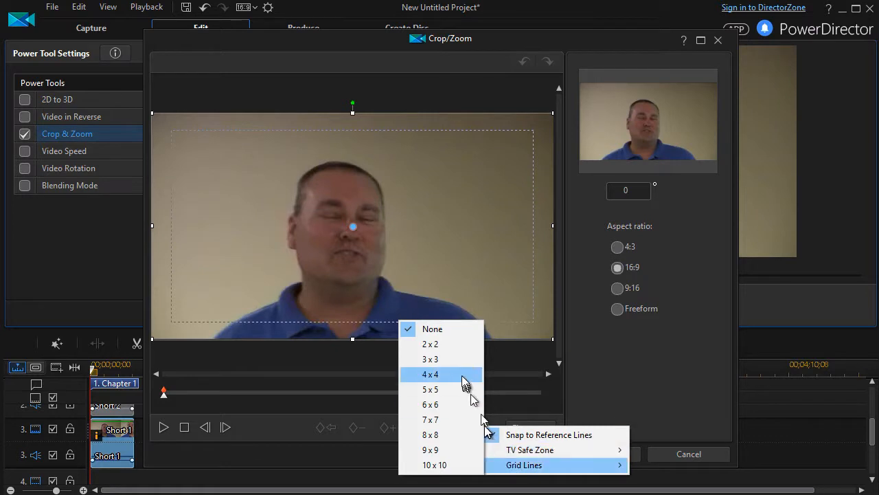
click(446, 361)
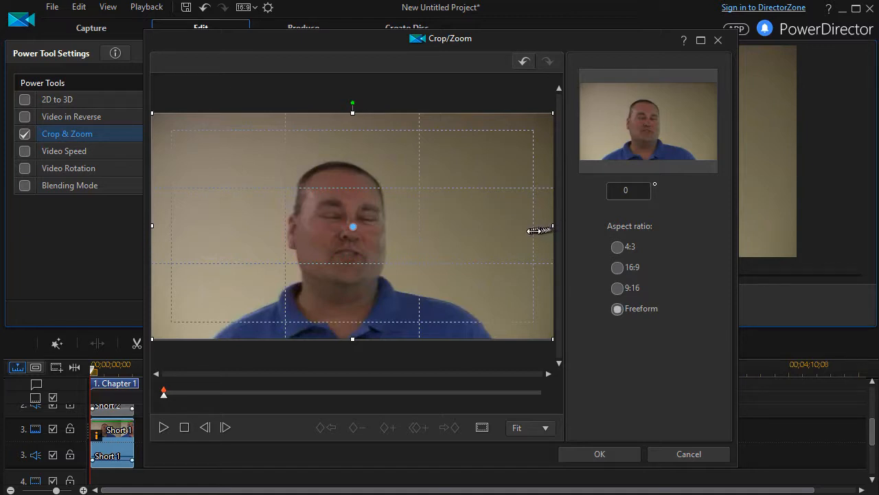
drag(152, 225, 285, 229)
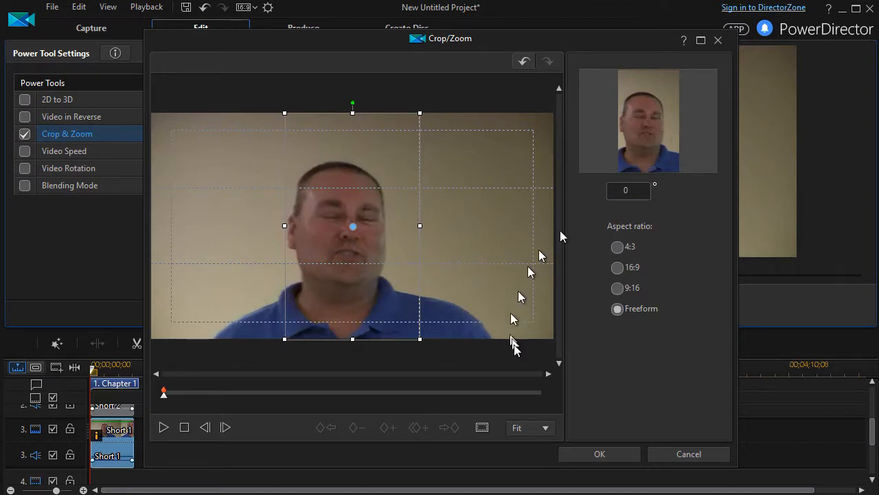
click(599, 454)
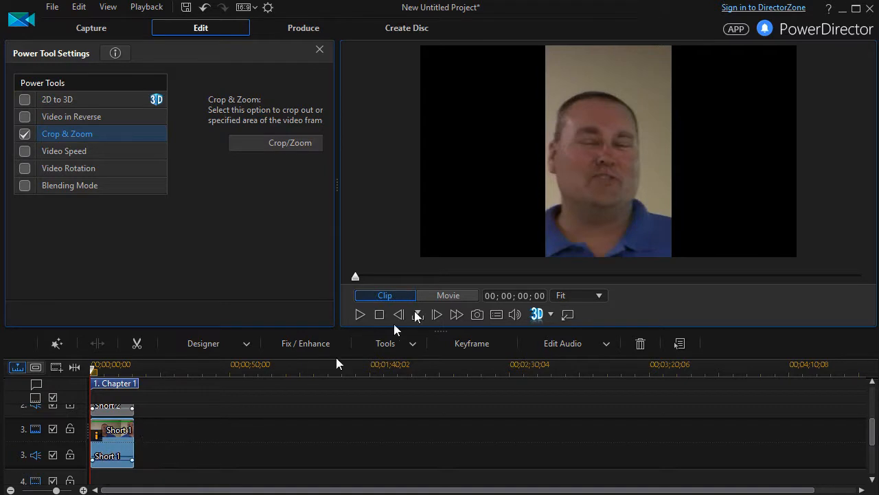
- In the PiP Designer, move Short 1 to the right third at X 0.830 and straight down to Y 1.531, below the frame
double_click(115, 443)
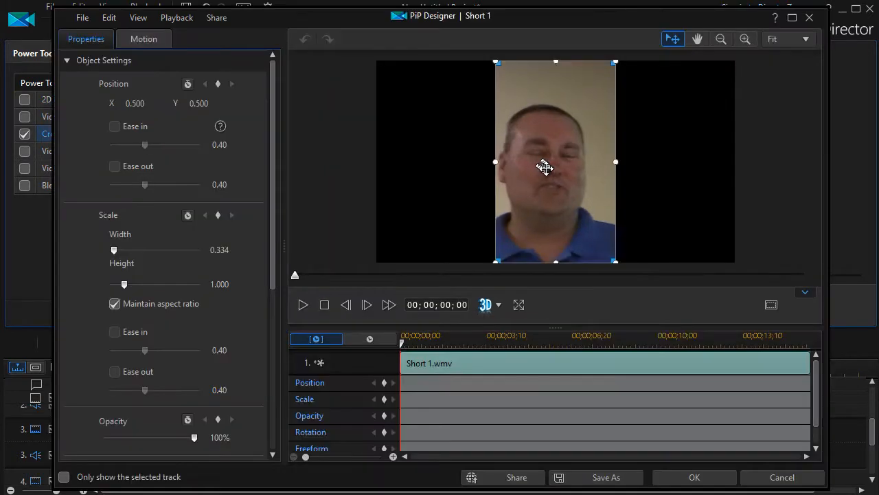
drag(546, 168, 664, 168)
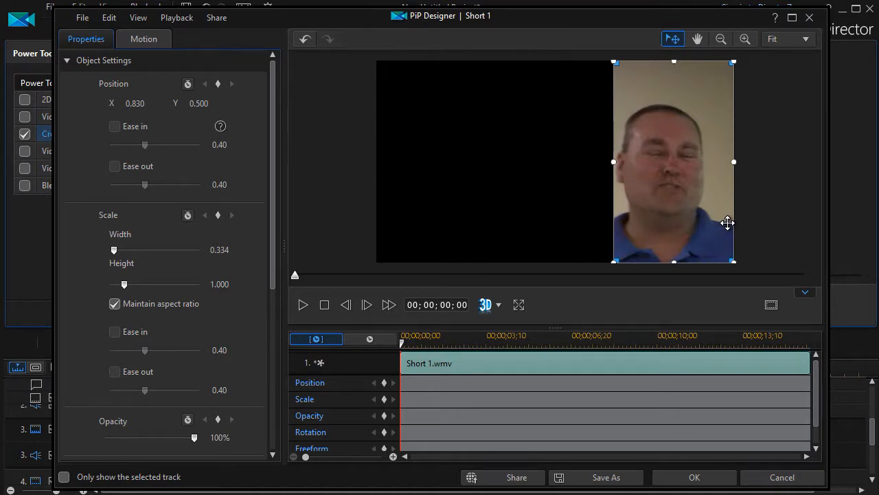
key(Down)
key(Down)
key(Down)
key(Down)
key(Down)
key(Down)
key(Down)
key(Down)
key(Down)
key(Down)
key(Down)
key(Down)
key(Down)
key(Down)
key(Down)
key(Down)
key(Down)
key(Down)
key(Down)
key(Down)
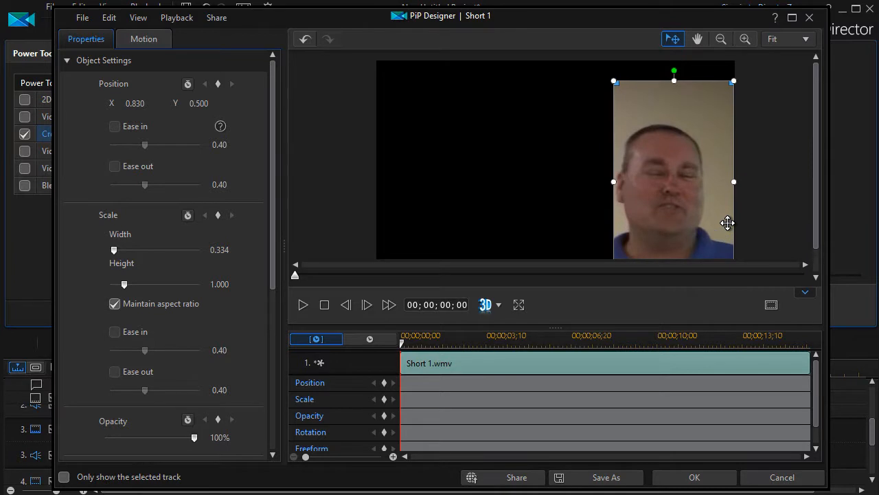
key(Down)
key(Down)
key(Down)
key(Down)
key(Down)
key(Down)
key(Down)
key(Down)
key(Down)
key(Down)
key(Down)
key(Down)
key(Down)
key(Down)
key(Down)
key(Down)
key(Down)
key(Down)
key(Down)
key(Down)
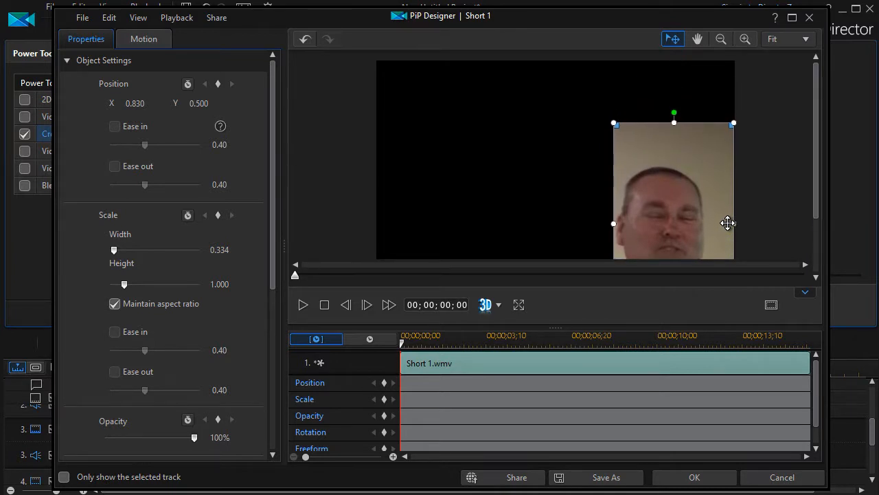
key(Down)
key(Down)
key(Down)
key(Down)
key(Down)
key(Down)
key(Down)
key(Down)
key(Down)
key(Down)
key(Down)
key(Down)
key(Down)
key(Down)
key(Down)
key(Down)
key(Down)
key(Down)
key(Down)
key(Down)
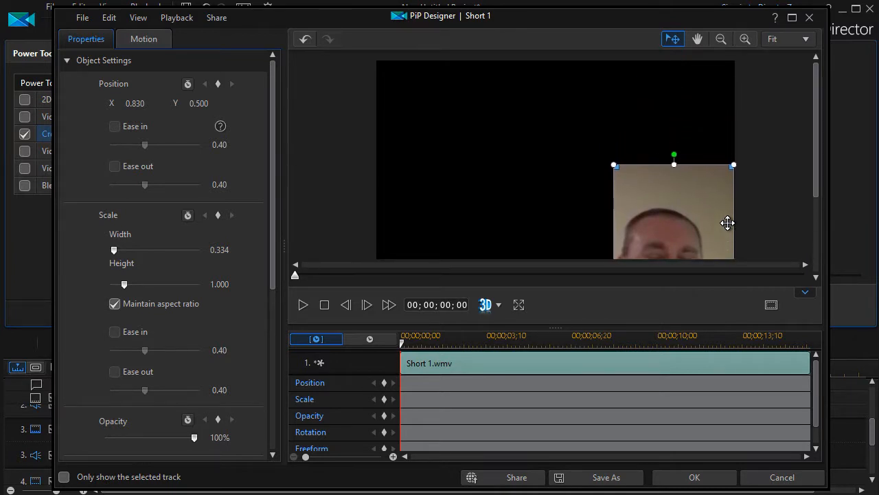
key(Down)
key(Down)
key(Down)
key(Down)
key(Down)
key(Down)
key(Down)
key(Down)
key(Down)
key(Down)
key(Down)
key(Down)
key(Down)
key(Down)
key(Down)
key(Down)
key(Down)
key(Down)
key(Down)
key(Down)
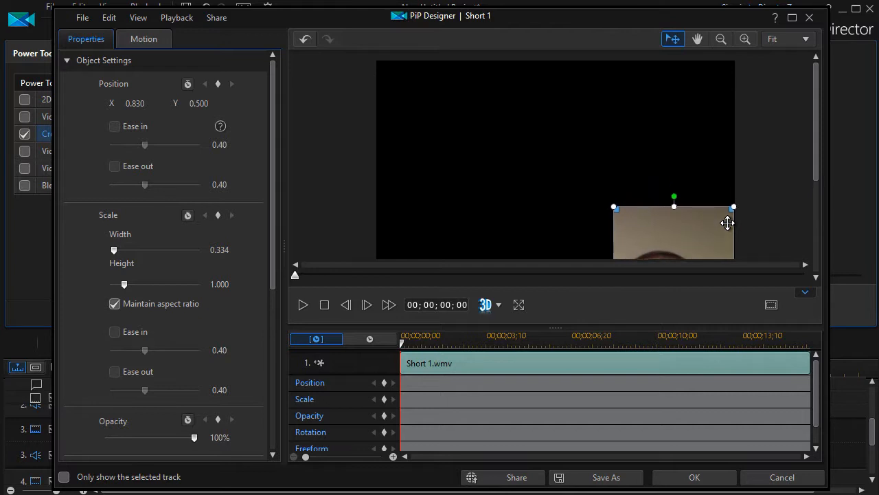
key(Down)
key(Down)
key(Down)
key(Down)
key(Down)
key(Down)
key(Down)
key(Down)
key(Down)
key(Down)
key(Down)
key(Down)
key(Down)
key(Down)
key(Down)
key(Down)
key(Down)
key(Down)
key(Down)
key(Down)
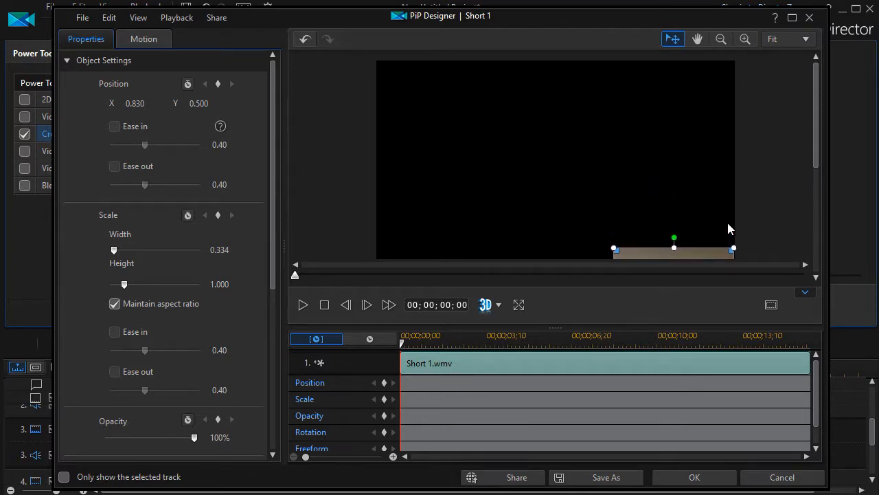
key(Down)
key(Down)
key(Down)
key(Down)
key(Down)
key(Down)
key(Down)
key(Down)
key(Down)
key(Down)
key(Down)
key(Down)
key(Down)
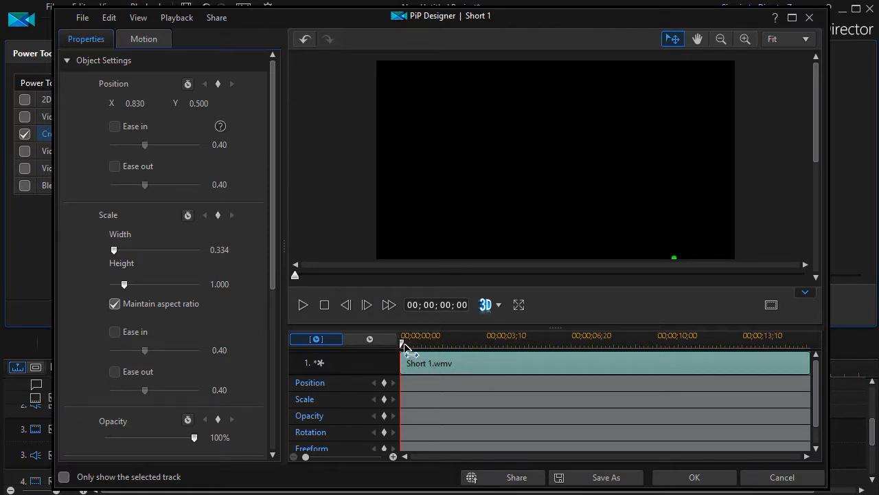
- Add a position keyframe at the clip's start and duplicate it at 00;00;09;03
click(384, 383)
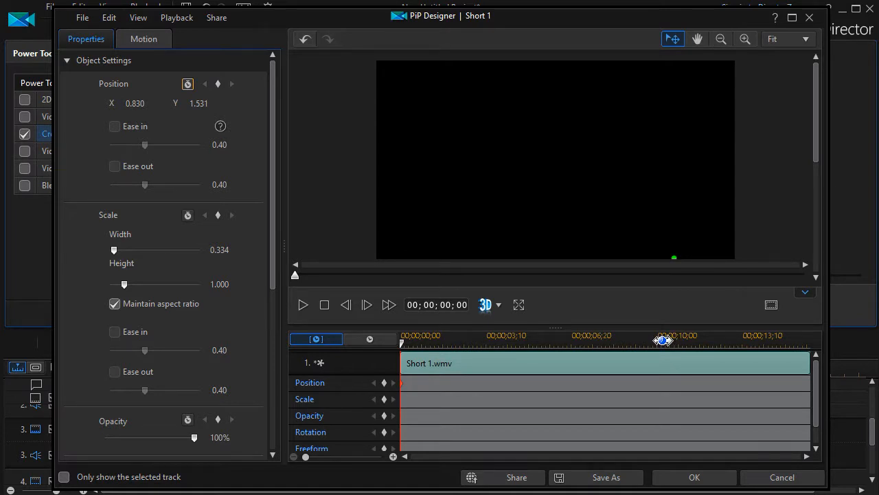
drag(408, 352, 637, 364)
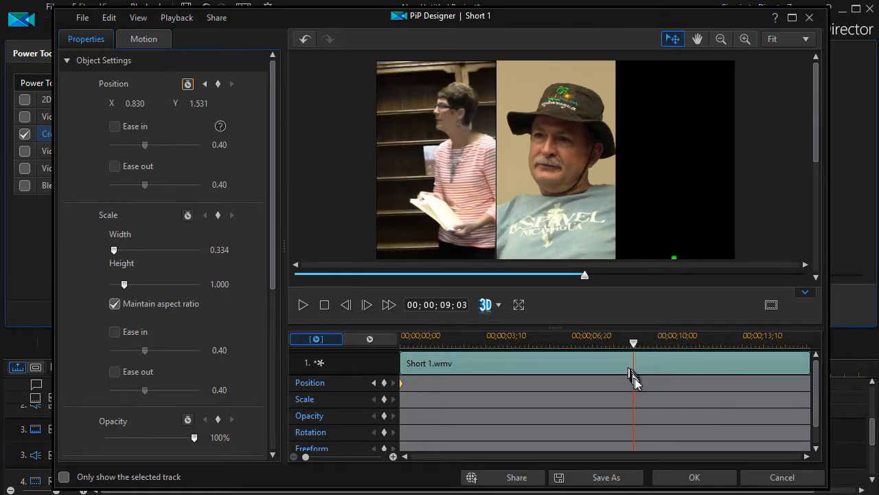
right_click(634, 384)
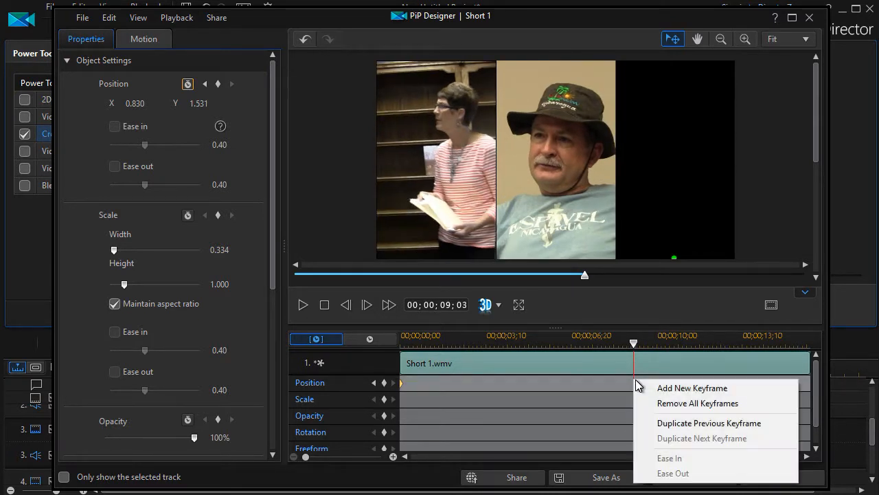
click(683, 424)
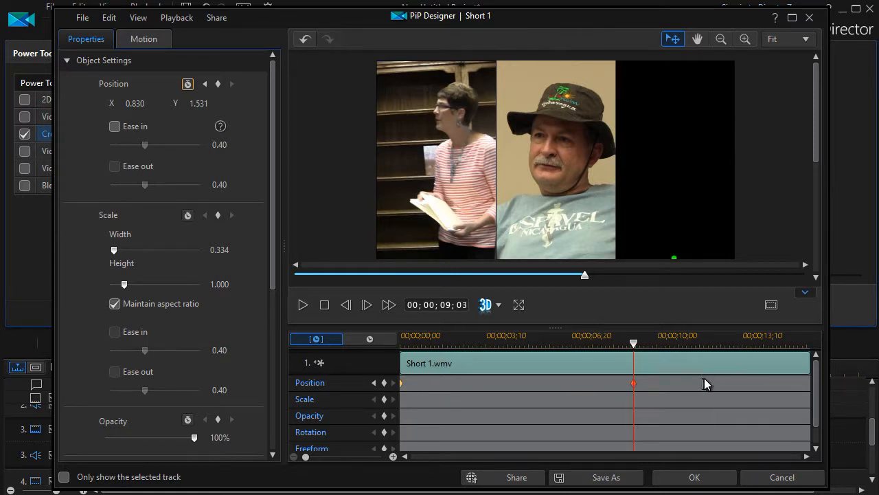
- At 00;00;11;00, raise the clip to Y 0.493 to fill the right third, add a position keyframe and apply the motion
drag(813, 134, 809, 178)
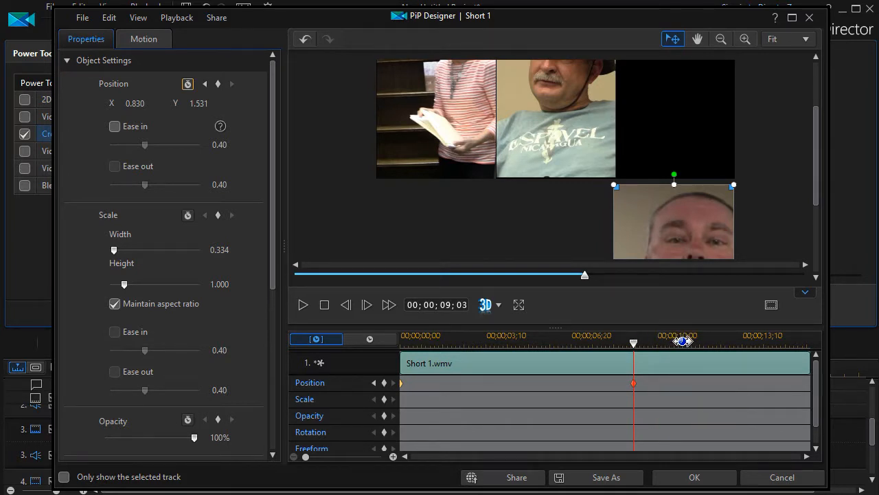
click(682, 341)
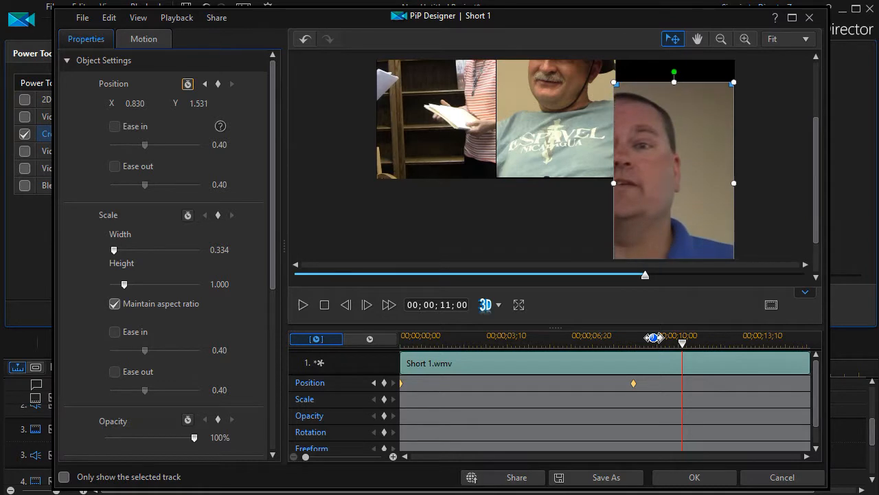
key(Up)
key(Up)
key(Up)
key(Up)
key(Up)
key(Up)
key(Up)
key(Up)
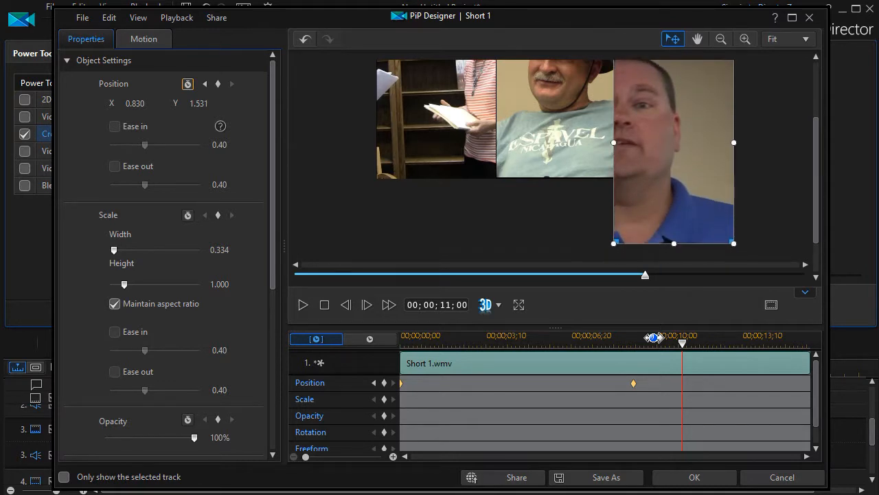
key(Up)
key(Up)
key(Up)
key(Up)
key(Up)
key(Up)
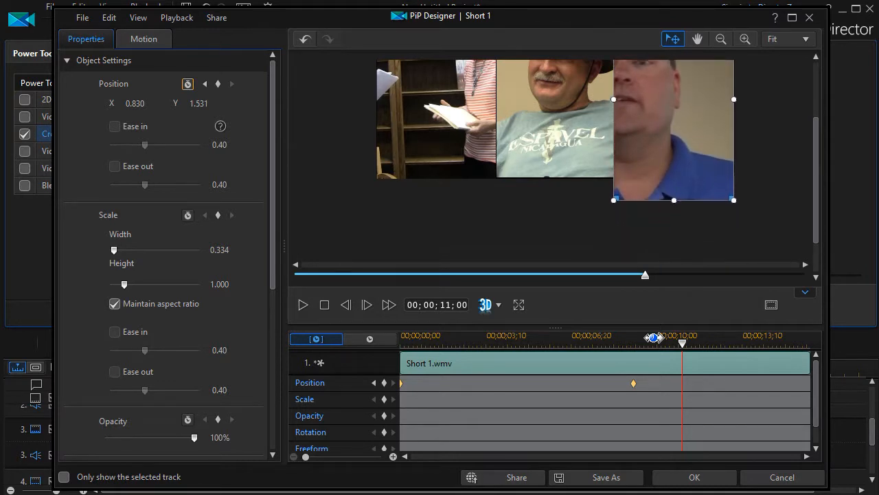
key(Up)
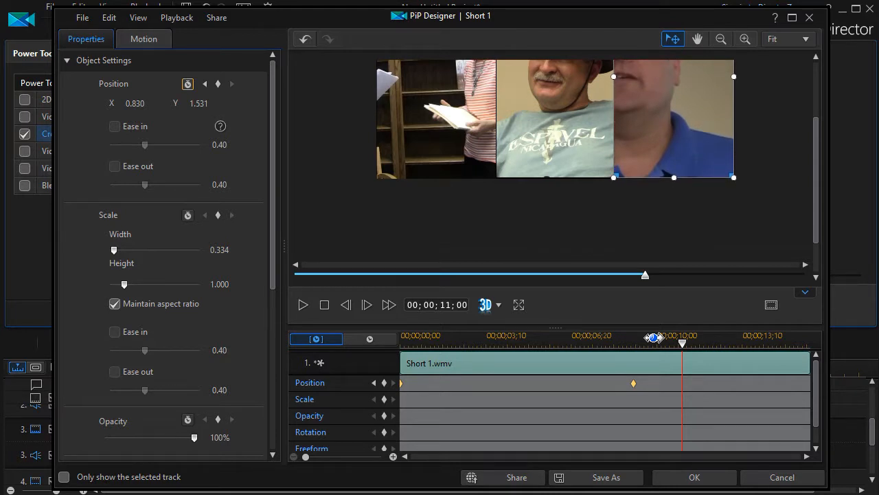
right_click(682, 385)
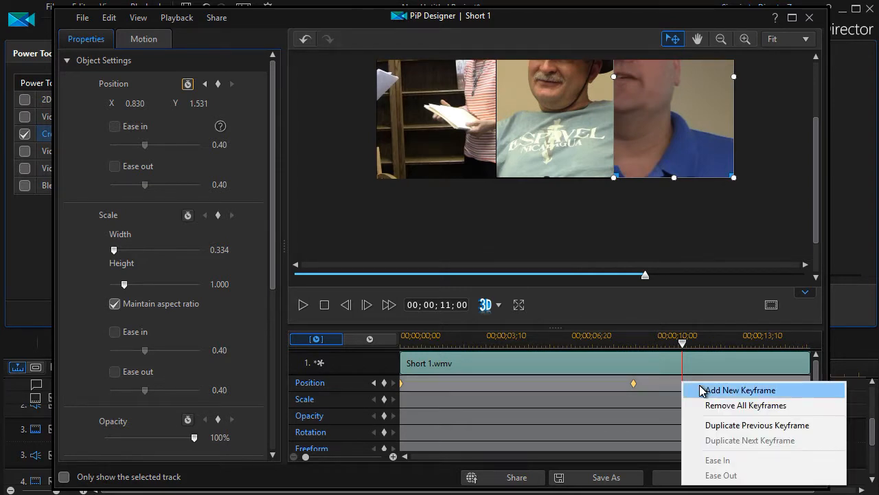
click(701, 390)
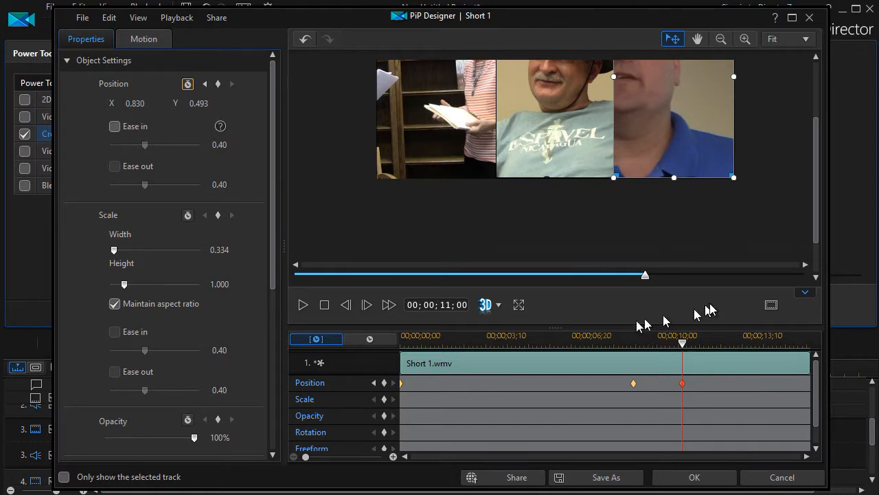
click(693, 478)
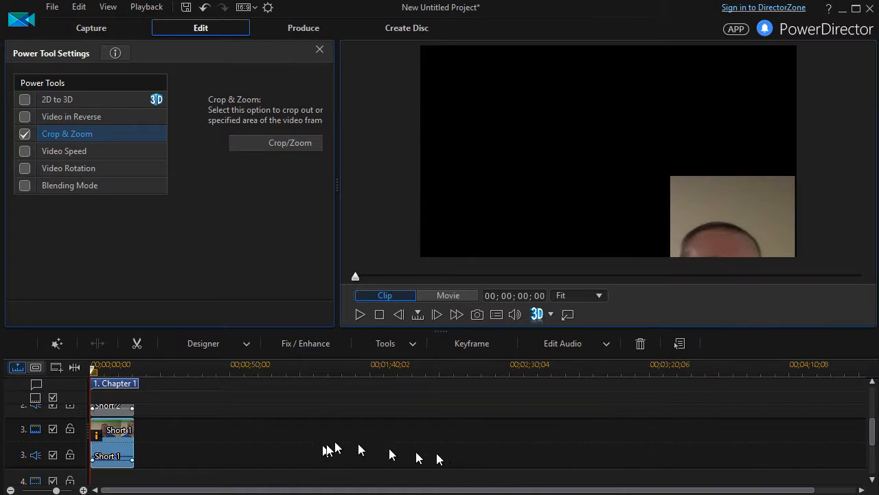
- Reopen Short 1 in the PiP Designer and lower it straight down at the first position keyframe until it is fully below the frame
double_click(115, 445)
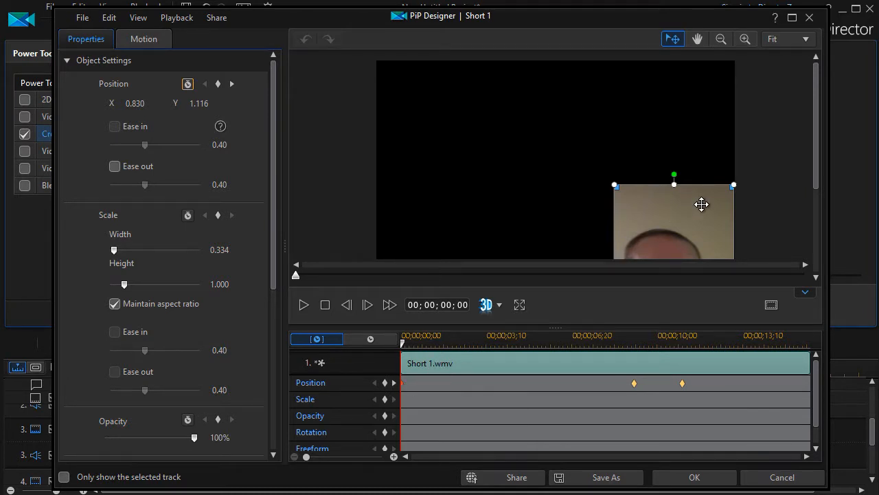
key(Down)
key(Down)
key(Down)
key(Down)
key(Down)
key(Down)
key(Down)
key(Down)
key(Down)
key(Down)
key(Down)
key(Down)
key(Down)
key(Down)
key(Down)
key(Down)
key(Down)
key(Down)
key(Down)
key(Down)
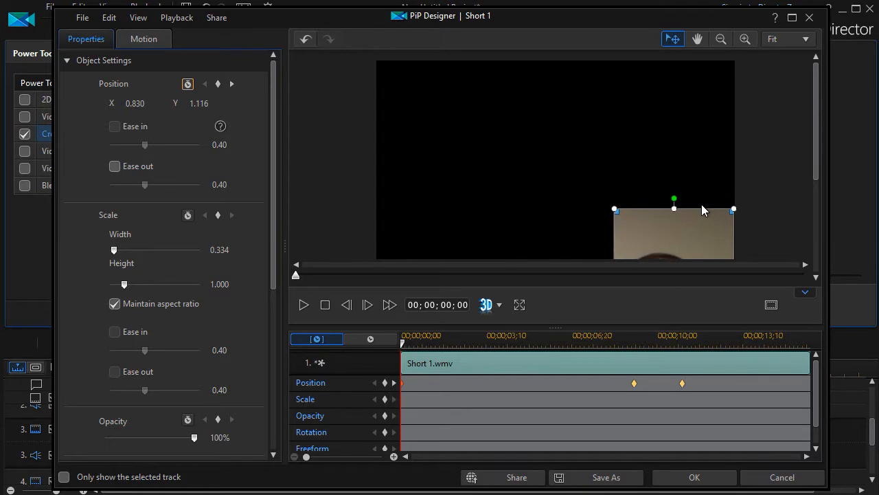
key(Down)
key(Down)
key(Down)
key(Down)
key(Down)
key(Down)
key(Down)
key(Down)
key(Down)
key(Down)
key(Down)
key(Down)
key(Down)
key(Down)
key(Down)
key(Down)
key(Down)
key(Down)
key(Down)
key(Down)
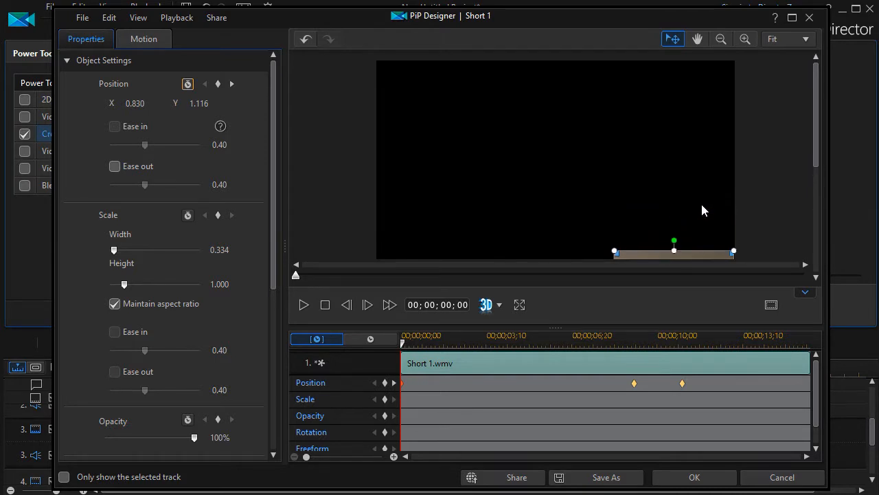
key(Down)
key(Down)
key(Down)
key(Down)
key(Down)
key(Down)
key(Down)
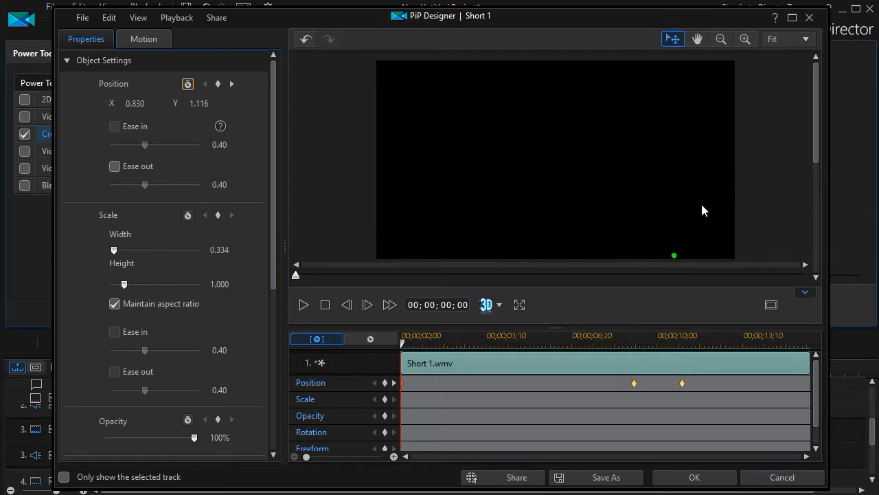
- At the 00;00;09;03 position keyframe, lower Short 1 straight down until it is fully below the frame, and apply the motion
click(393, 384)
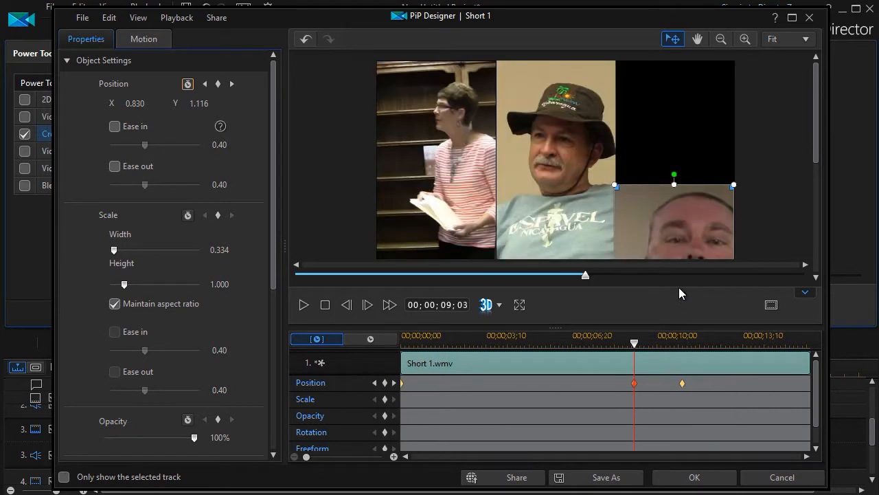
key(Down)
key(Down)
key(Down)
key(Down)
key(Down)
key(Down)
key(Down)
key(Down)
key(Down)
key(Down)
key(Down)
key(Down)
key(Down)
key(Down)
key(Down)
key(Down)
key(Down)
key(Down)
key(Down)
key(Down)
key(Down)
key(Down)
key(Down)
key(Down)
key(Down)
key(Down)
key(Down)
key(Down)
key(Down)
key(Down)
key(Down)
key(Down)
key(Down)
key(Down)
key(Down)
key(Down)
key(Down)
key(Down)
key(Down)
key(Down)
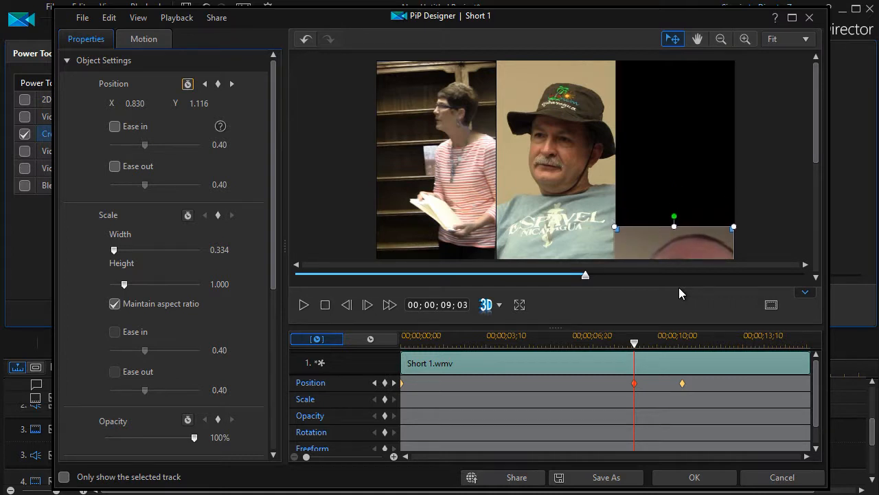
key(Down)
key(Down)
key(Down)
key(Down)
key(Down)
key(Down)
key(Down)
key(Down)
key(Down)
key(Down)
key(Down)
key(Down)
key(Down)
key(Down)
key(Down)
key(Down)
key(Down)
key(Down)
key(Down)
key(Down)
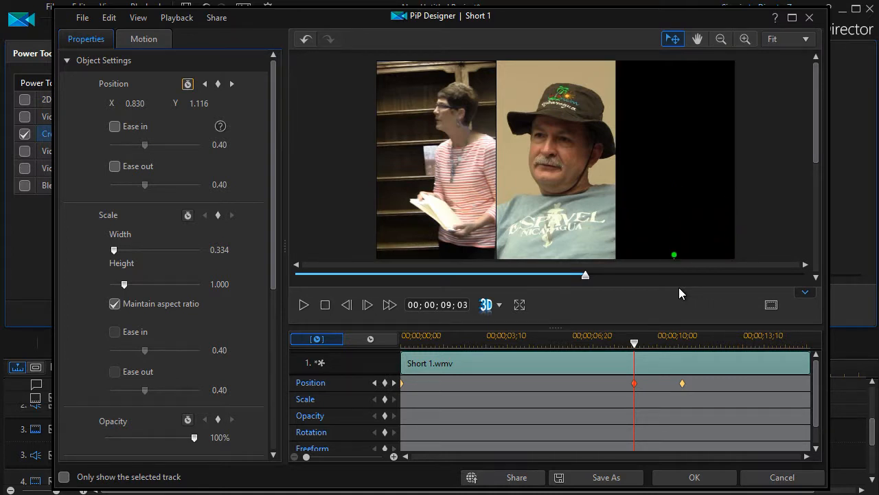
click(709, 477)
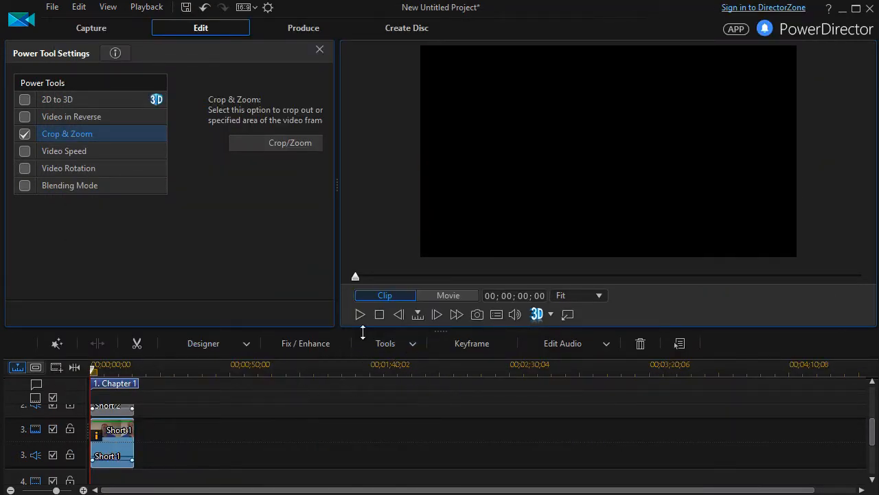
- Preview the whole movie from the beginning to check the three-panel animation, and pause near the end
click(455, 294)
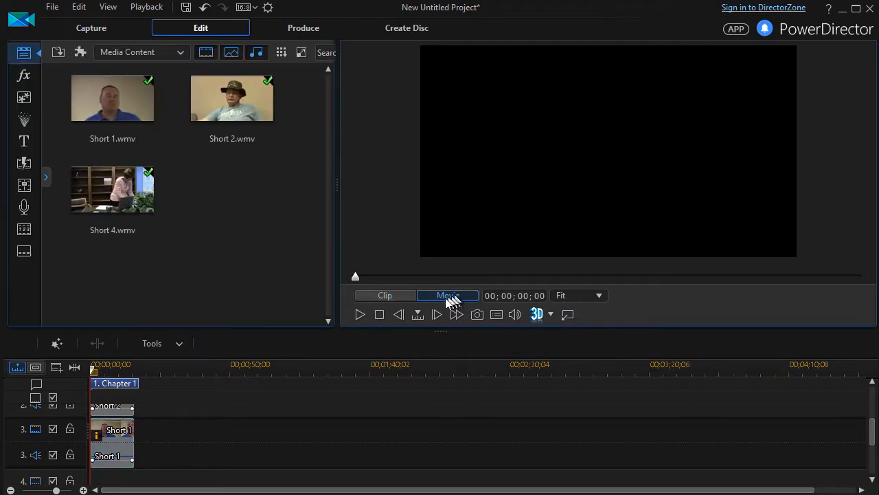
click(360, 313)
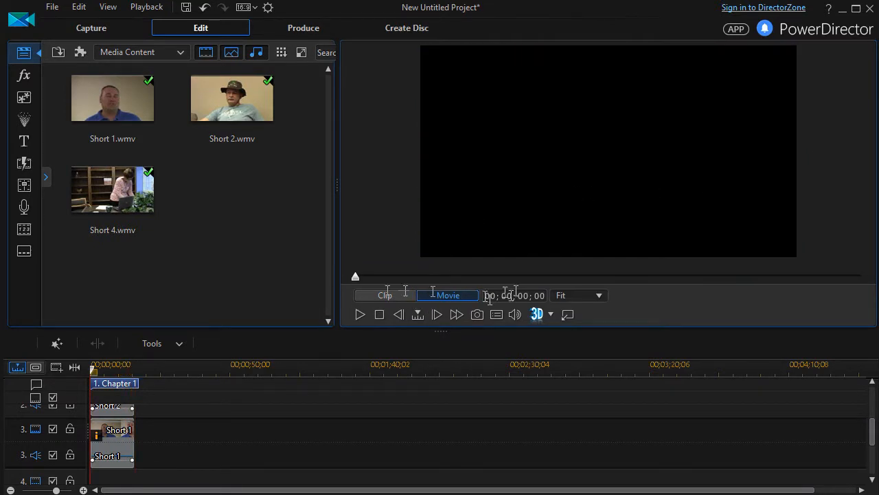
mouse_move(356, 279)
mouse_down()
mouse_move(413, 278)
mouse_move(357, 278)
mouse_up()
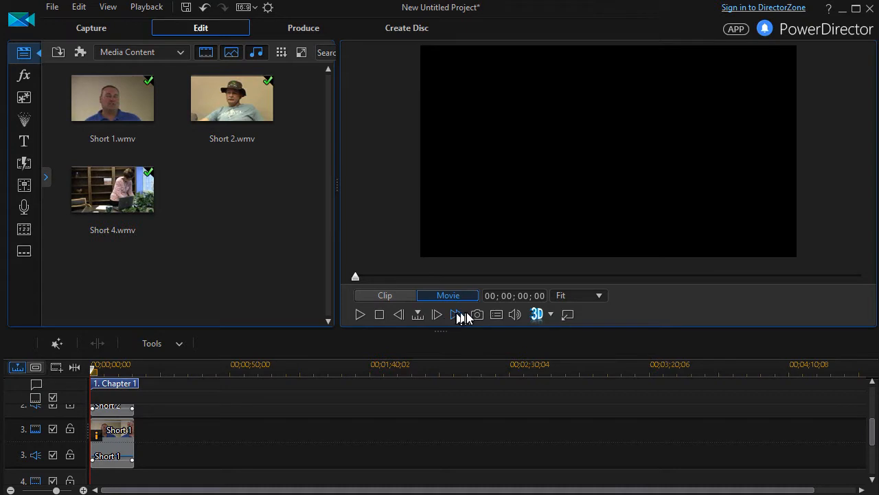
click(360, 315)
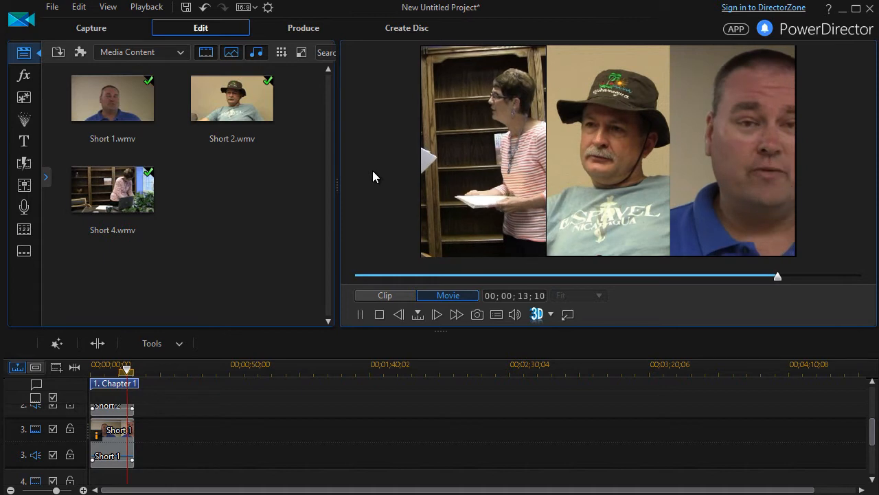
click(360, 314)
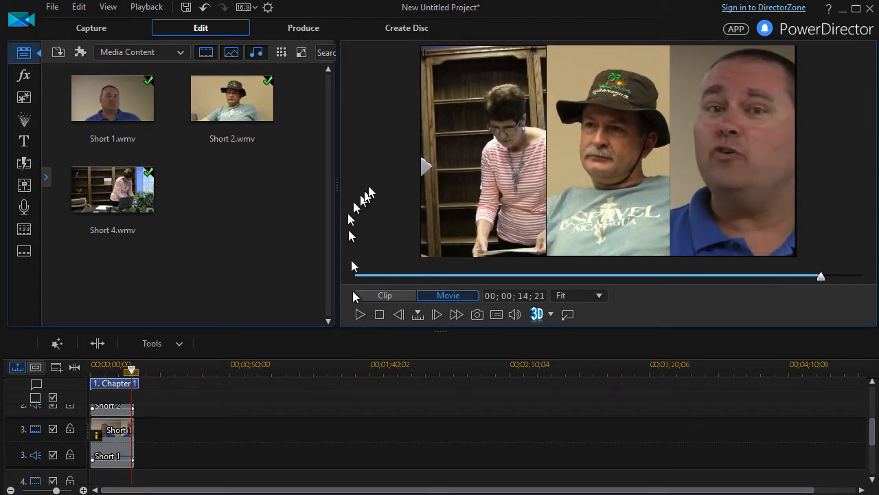